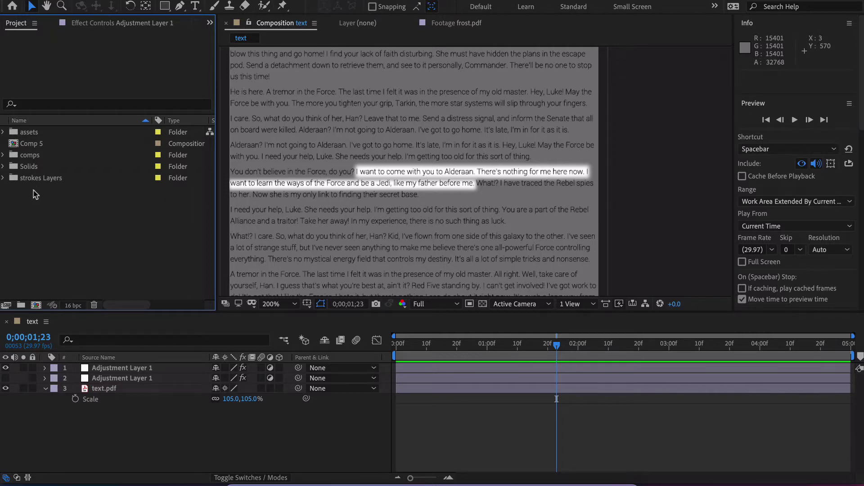
Build a new composition 'text 2' from the text.pdf footage in the assets folder
click(4, 133)
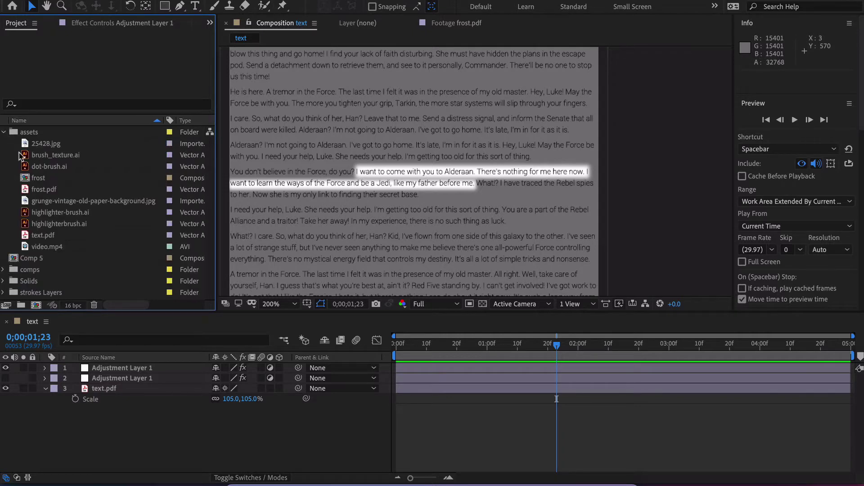
click(43, 237)
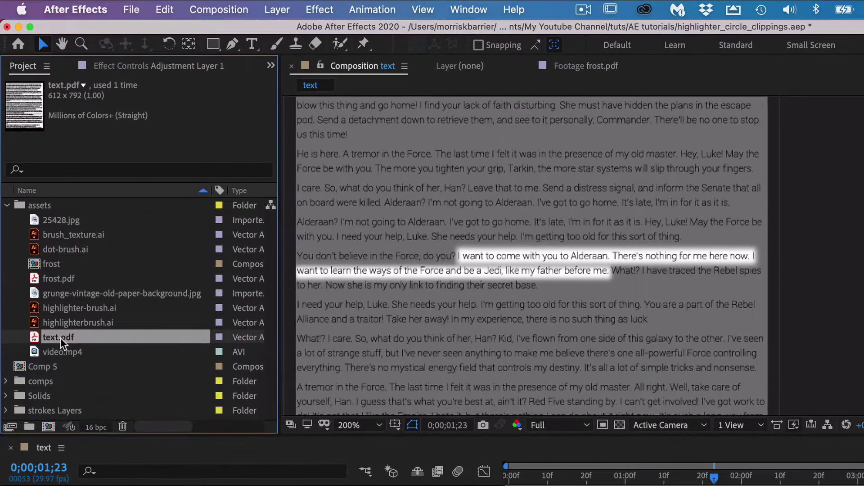
drag(45, 235, 45, 288)
drag(61, 408, 48, 426)
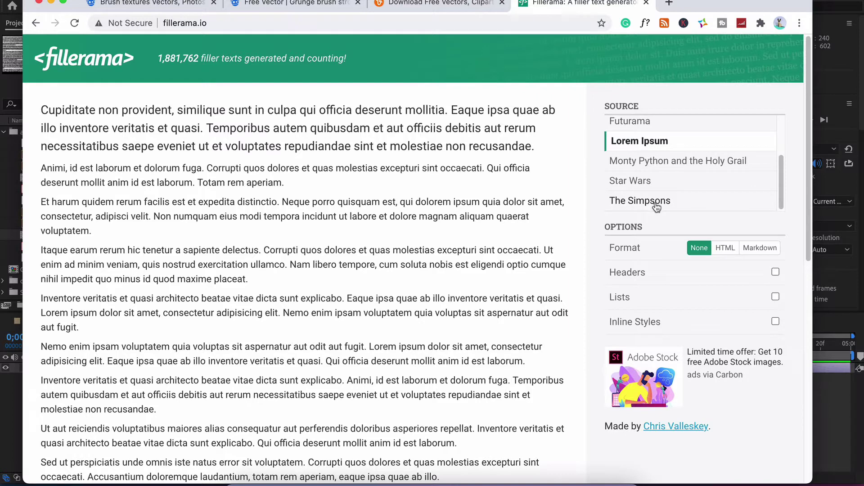
Switch Fillerama's source to Star Wars, select the generated text and return to After Effects
click(641, 189)
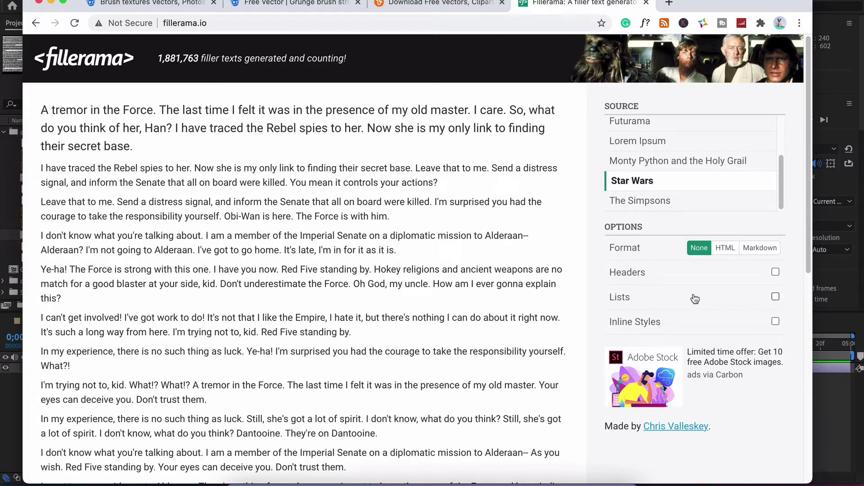
click(459, 167)
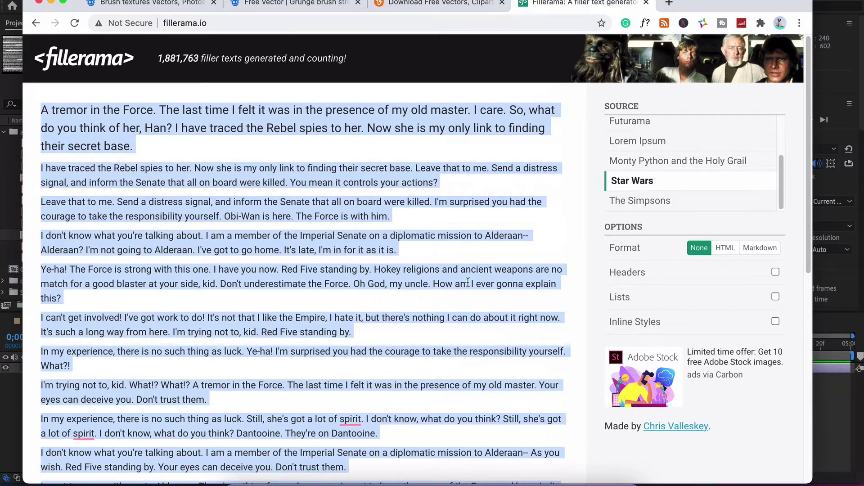
click(6, 205)
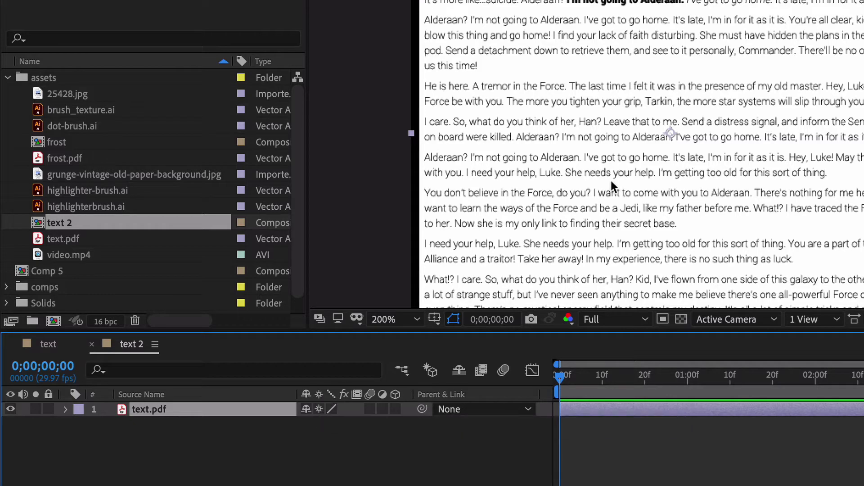
key(s)
drag(378, 424, 771, 411)
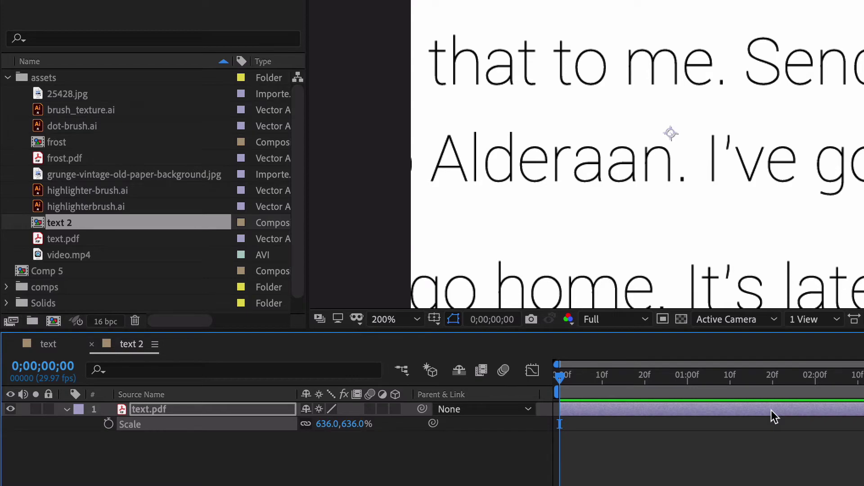
key(ctrl+z)
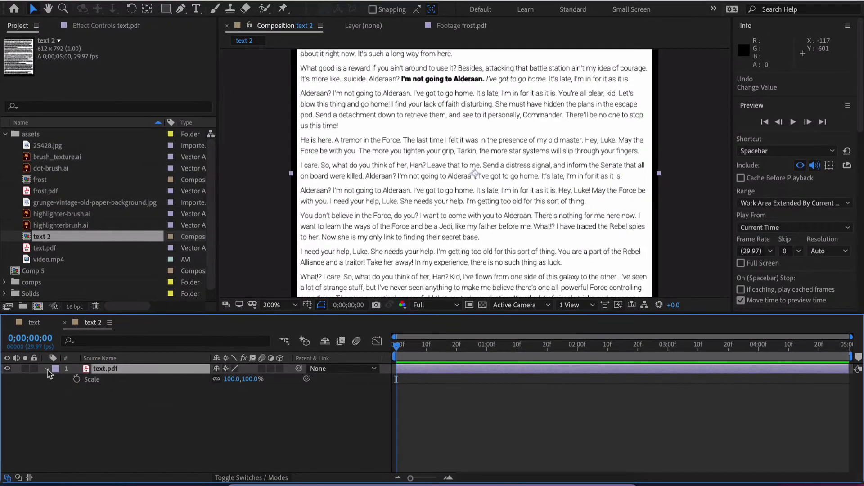
click(66, 409)
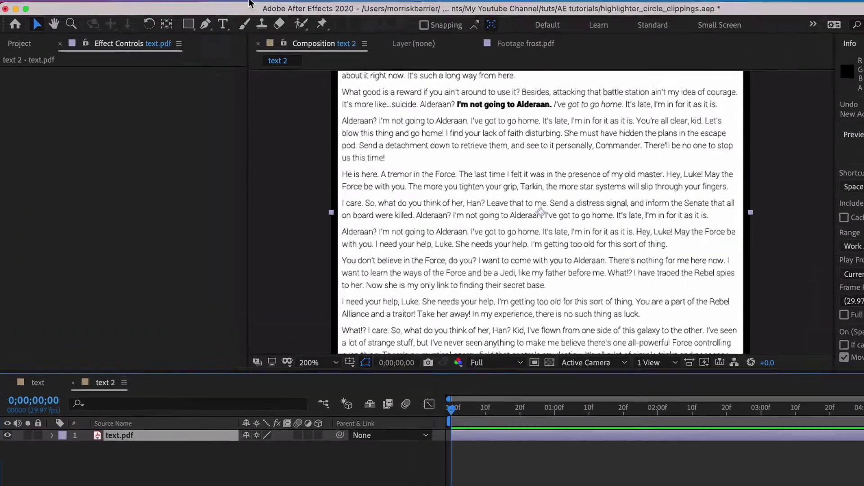
Add a new adjustment layer above text.pdf from the Layer menu
click(277, 10)
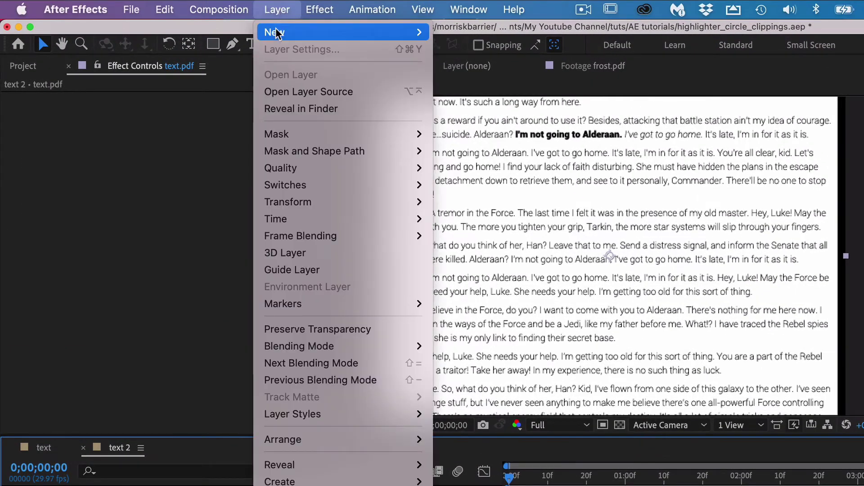
mouse_move(277, 32)
click(545, 135)
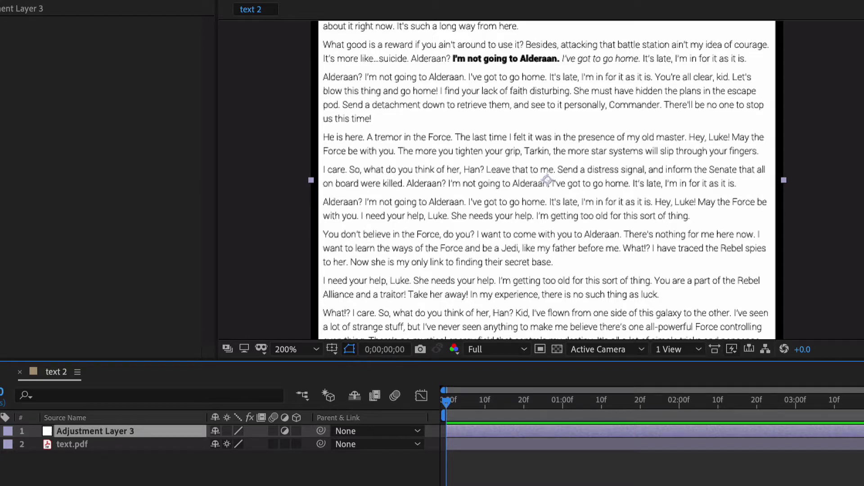
Apply Color Balance (HLS) to the adjustment layer with Lightness -37 to darken the page
click(252, 0)
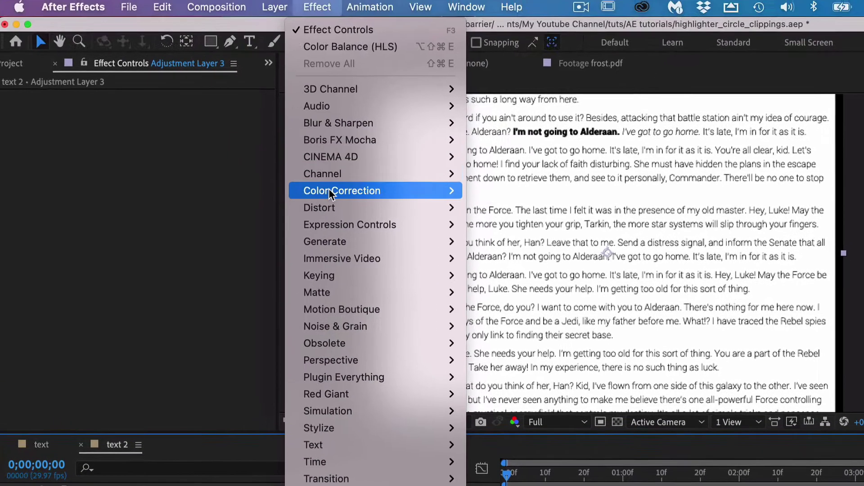
mouse_move(270, 117)
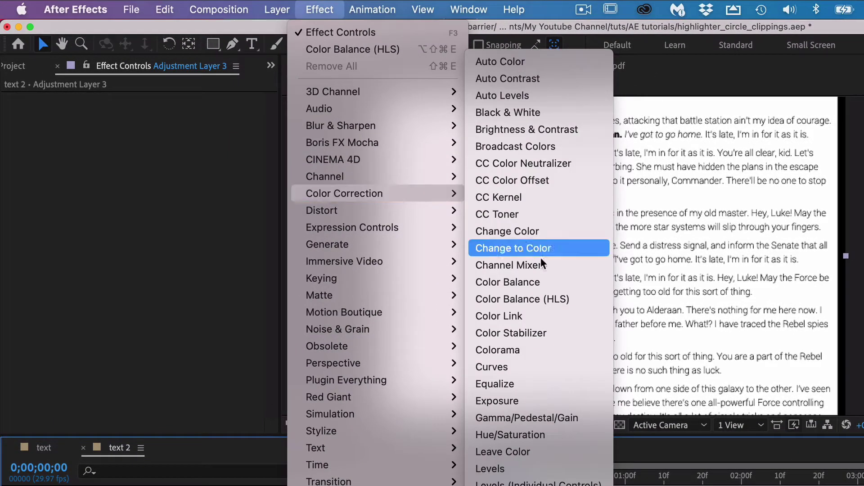
click(551, 299)
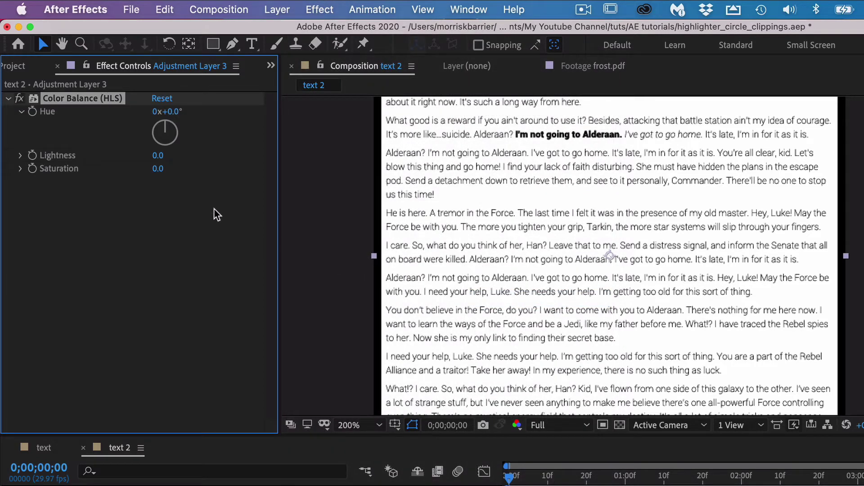
drag(158, 155, 127, 154)
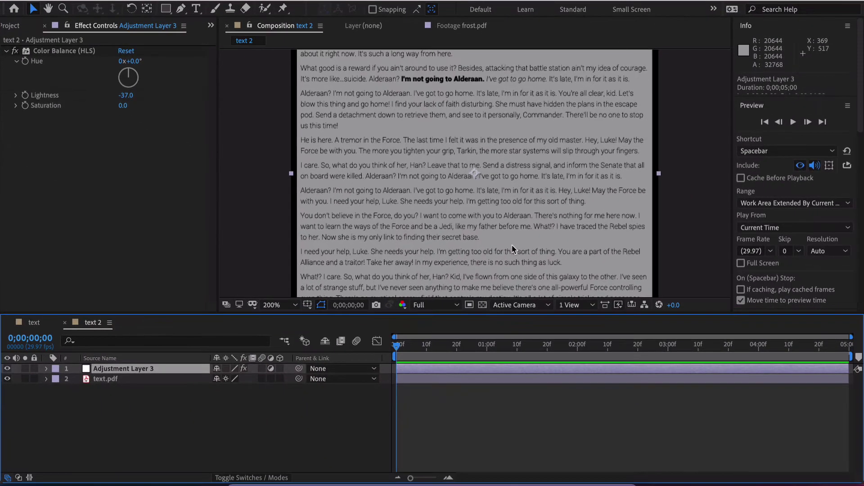
key(q)
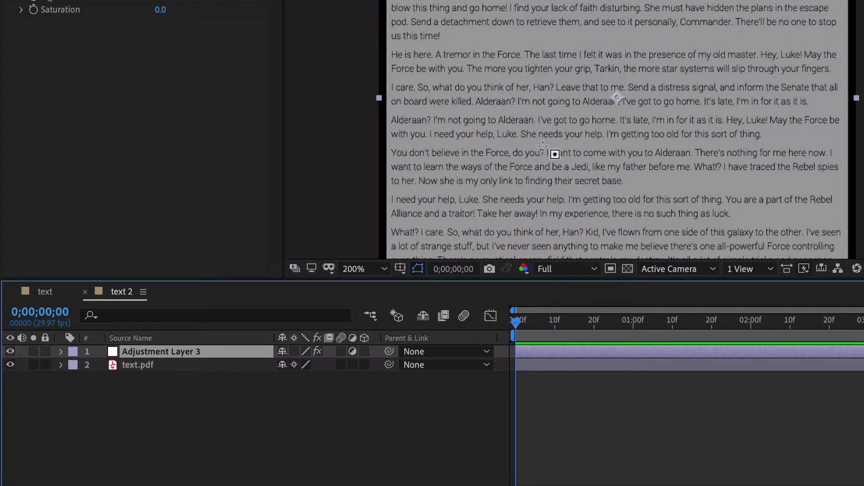
Draw a rectangle mask around the 'I want to come with you' sentence and set it to Subtract
drag(542, 145, 830, 157)
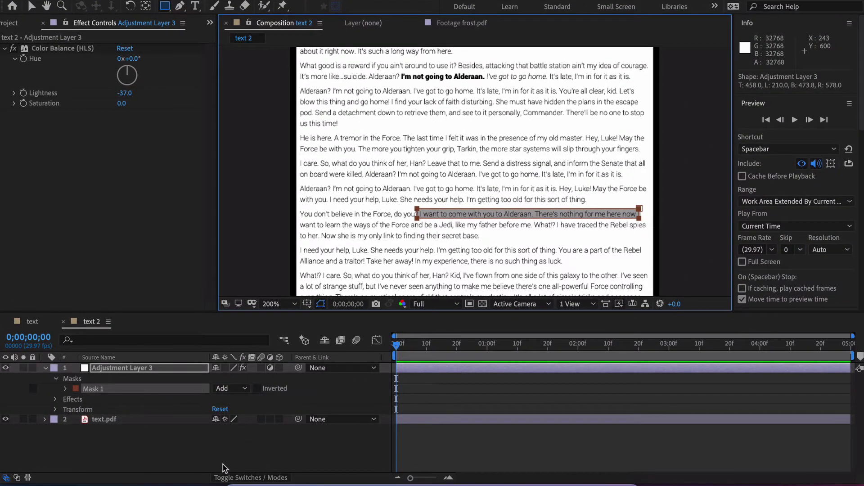
click(290, 481)
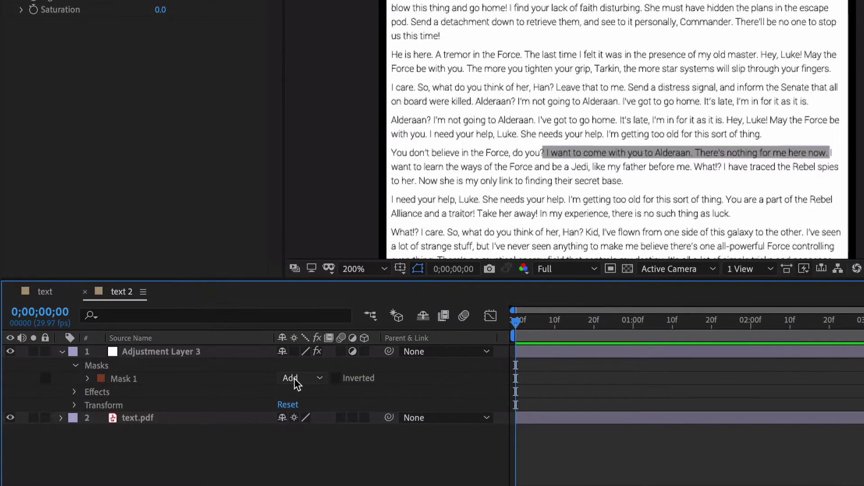
click(222, 388)
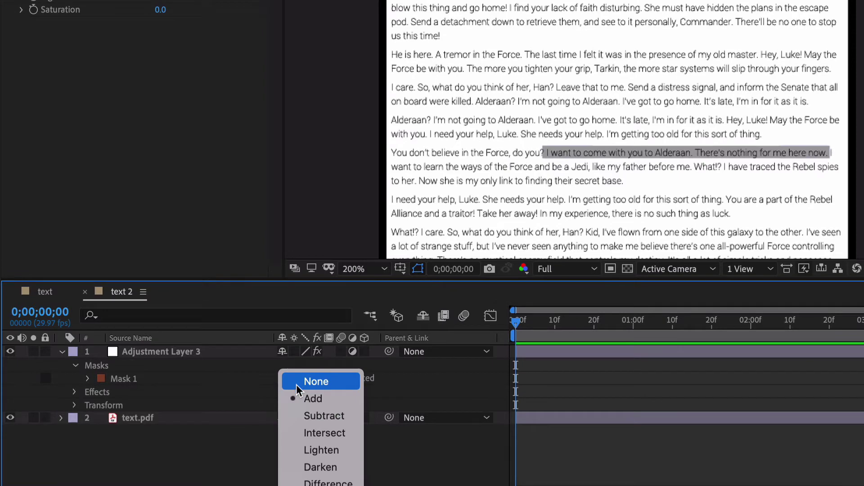
click(304, 415)
Feather the mask by 9 pixels and reveal all Mask 1 properties at one second
key(f)
click(212, 353)
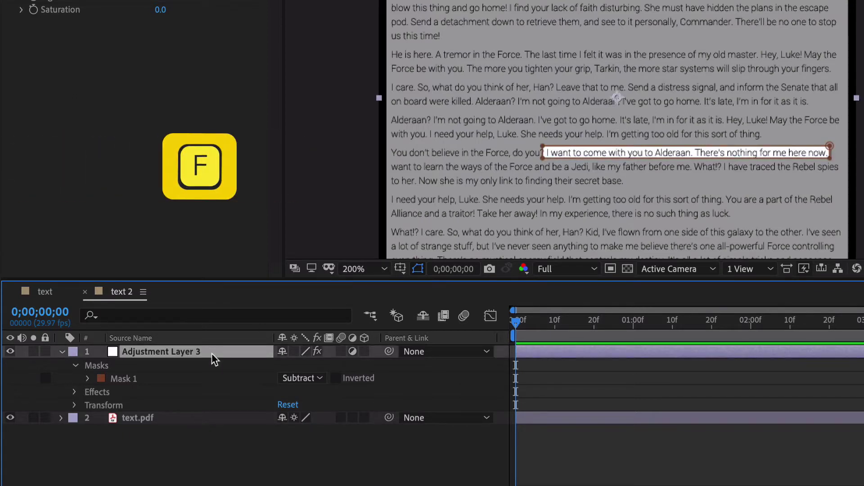
drag(298, 379, 305, 382)
click(295, 420)
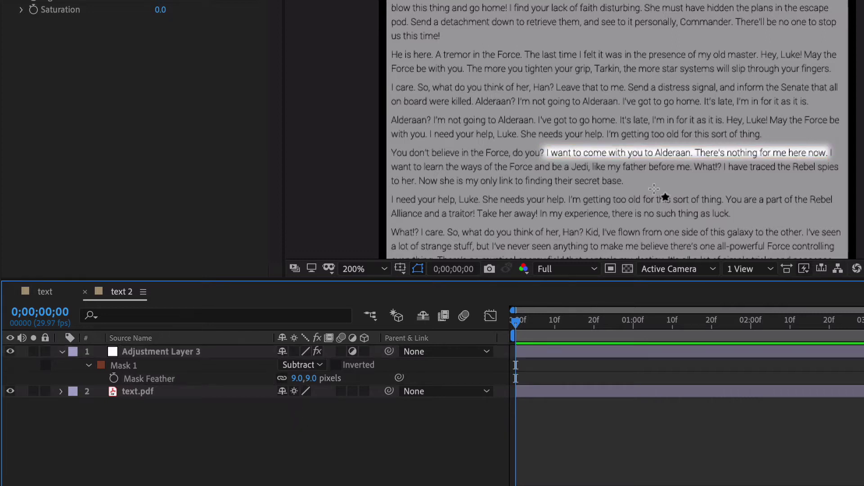
key(q)
key(m)
key(m)
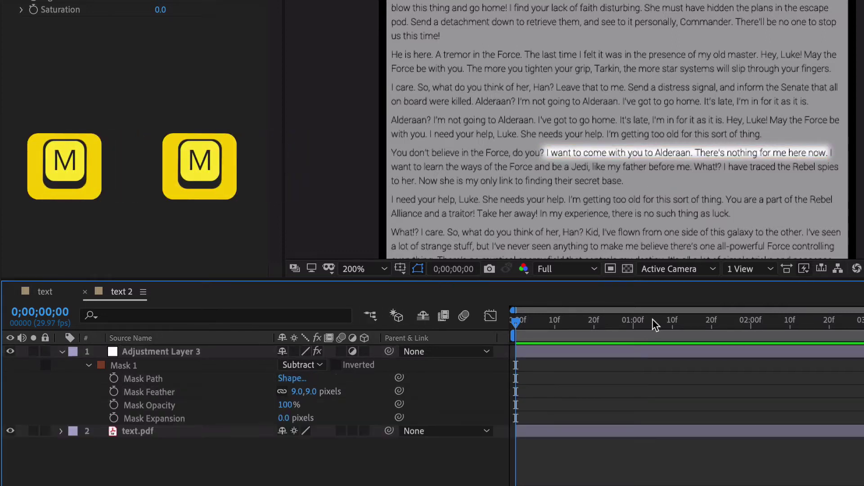
click(639, 320)
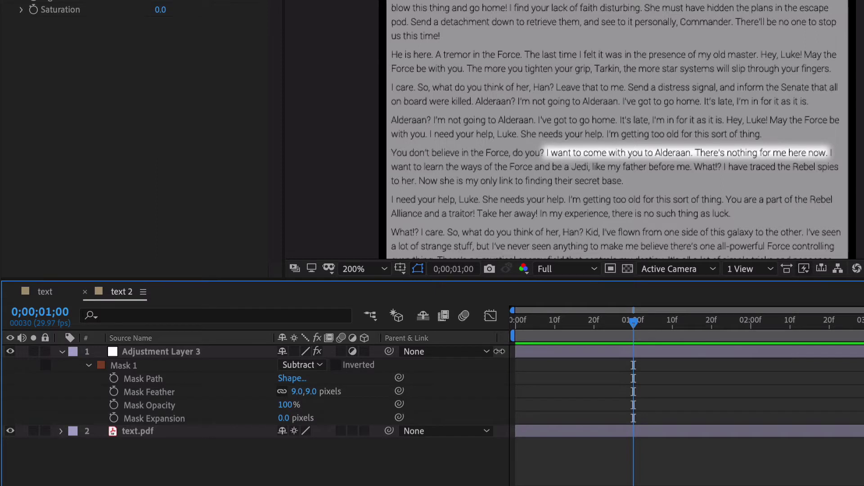
Keyframe Mask Path: full sentence at one second, collapsed to a sliver at 0f
click(114, 379)
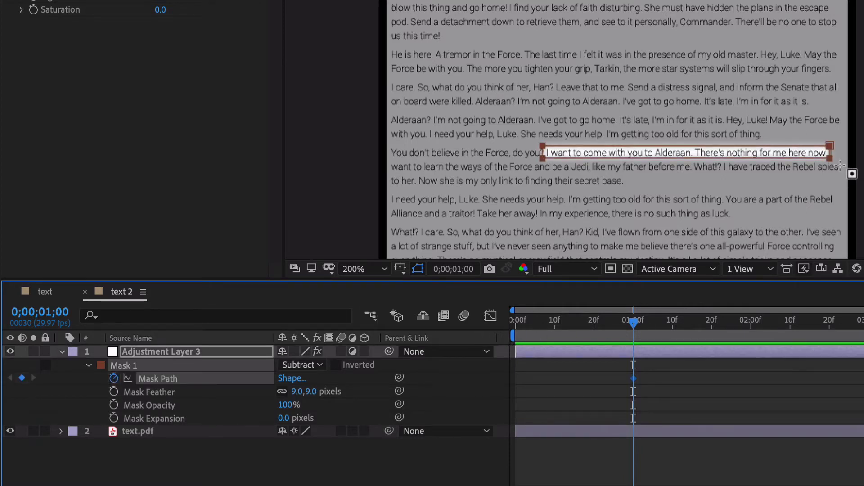
drag(606, 322, 505, 337)
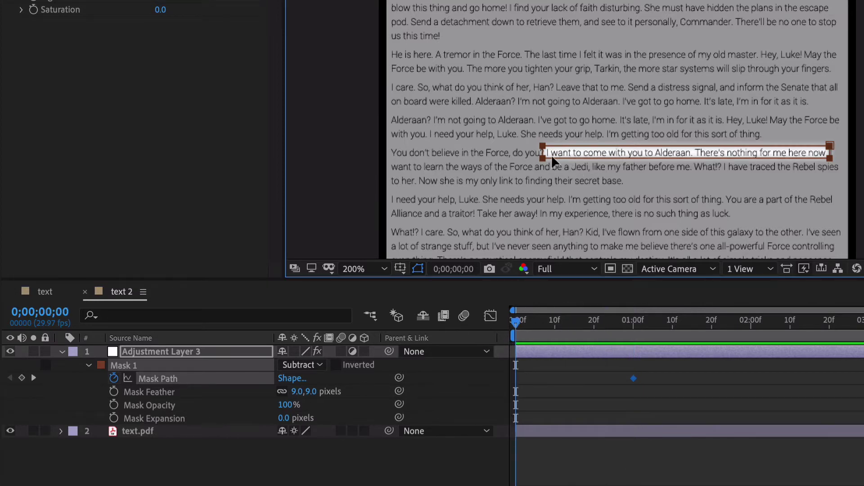
drag(543, 155, 518, 154)
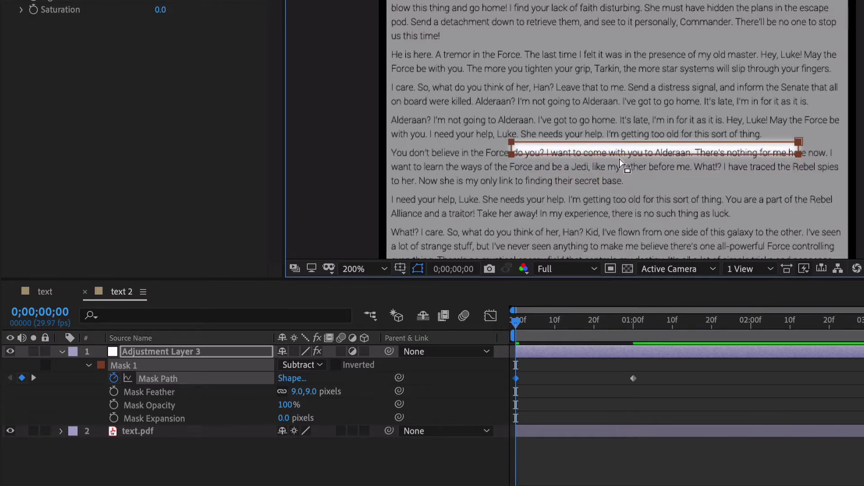
key(ctrl+z)
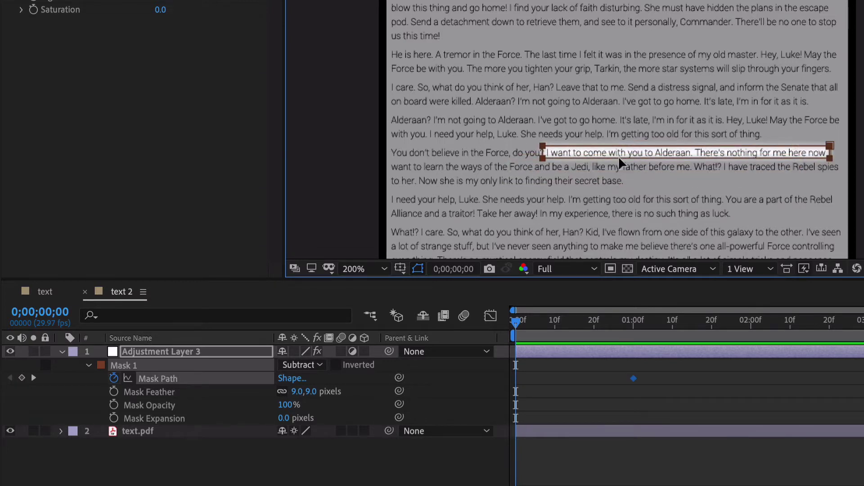
click(182, 393)
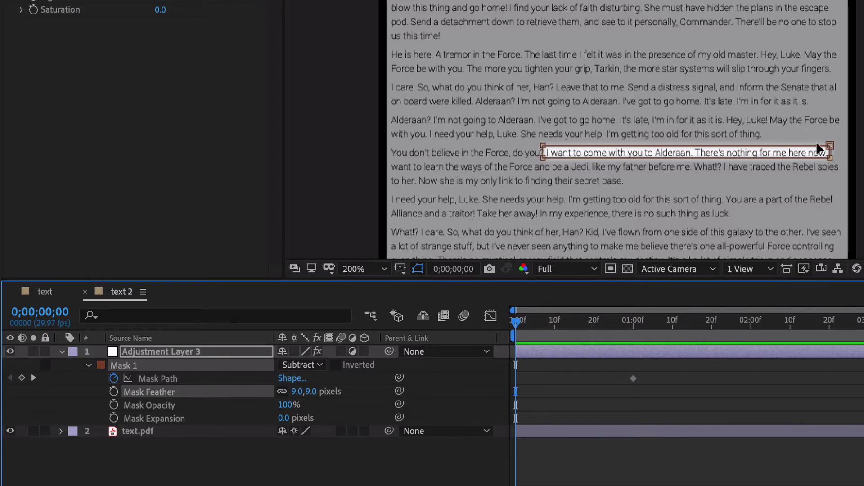
click(829, 147)
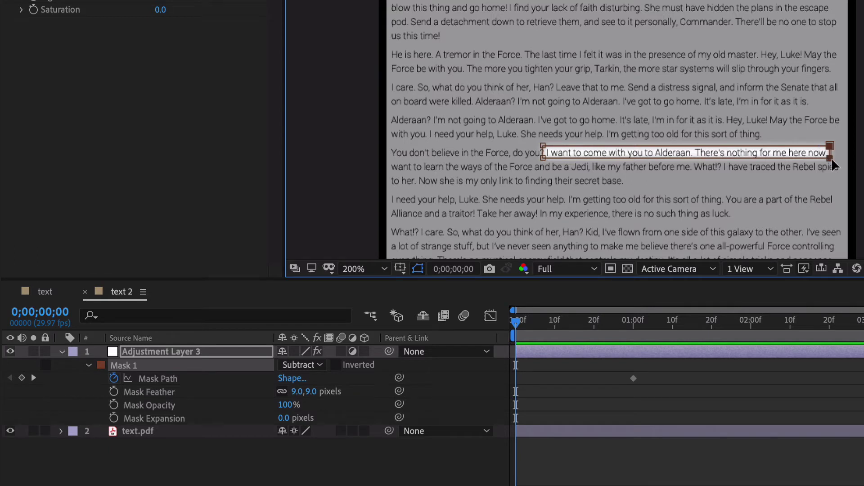
drag(831, 158, 544, 166)
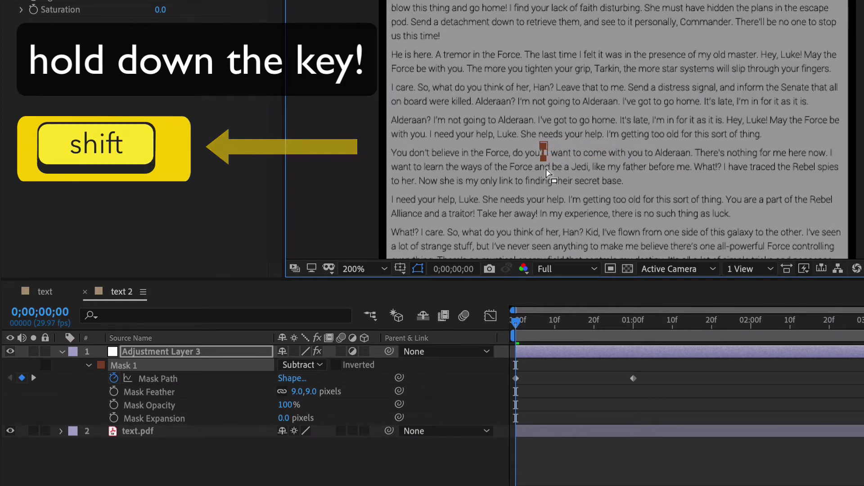
Apply Easy Ease to both Mask Path keyframes and preview the growing highlight
click(179, 382)
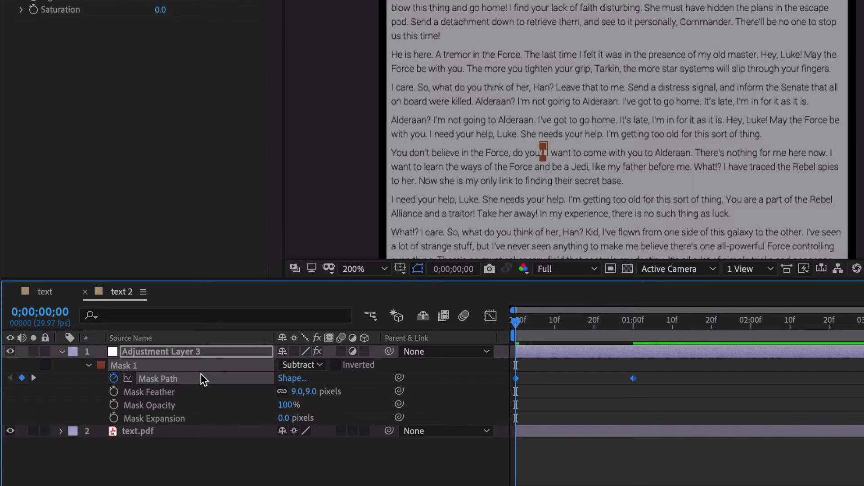
key(F9)
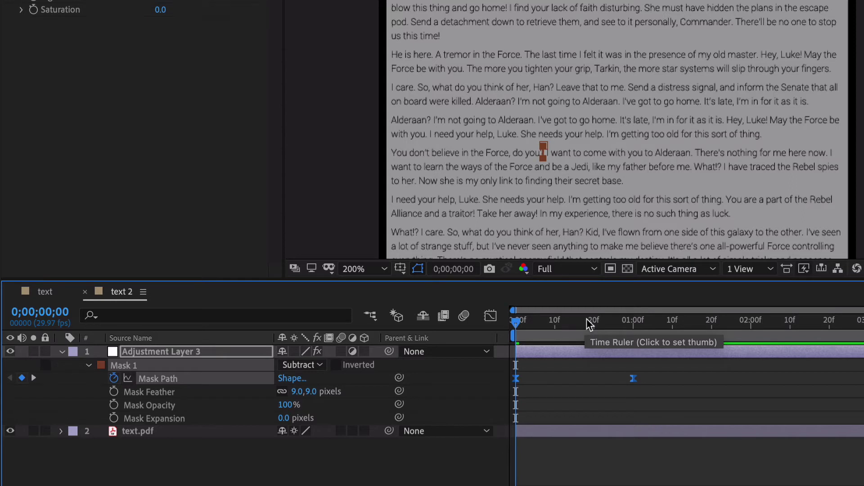
key(space)
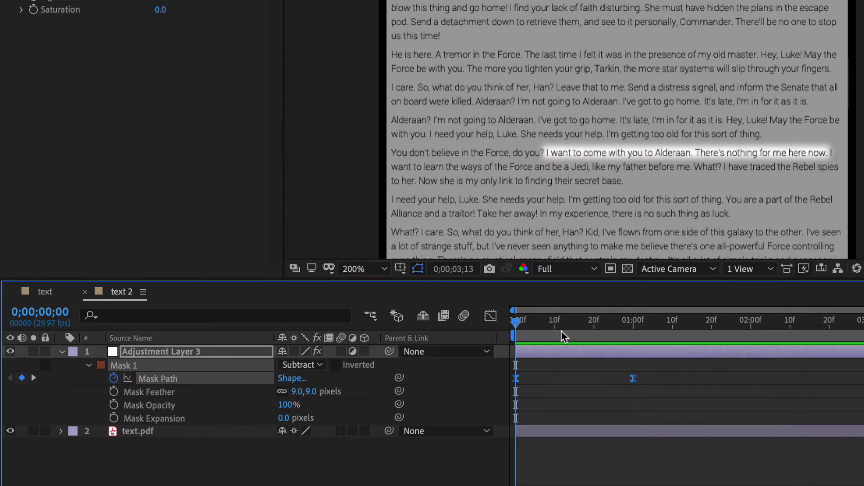
click(698, 329)
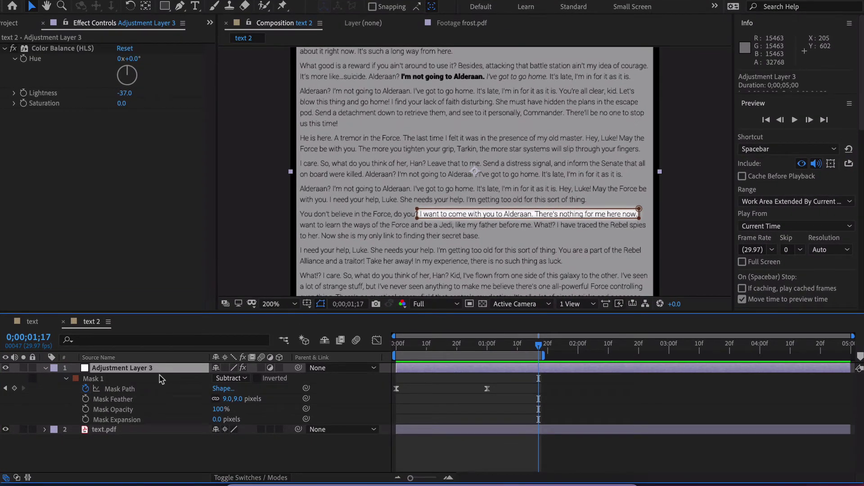
Duplicate the adjustment layer, hide the copy, and remove the top layer's Mask Path animation
key(ctrl+d)
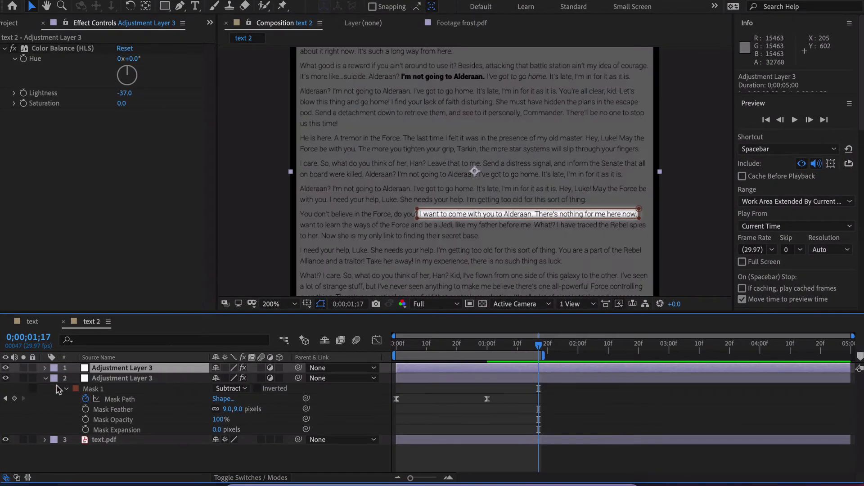
click(5, 378)
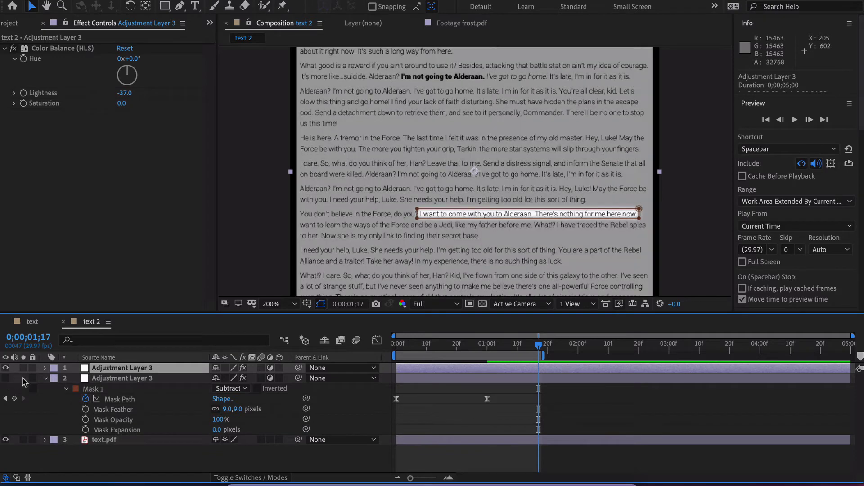
click(45, 379)
click(45, 368)
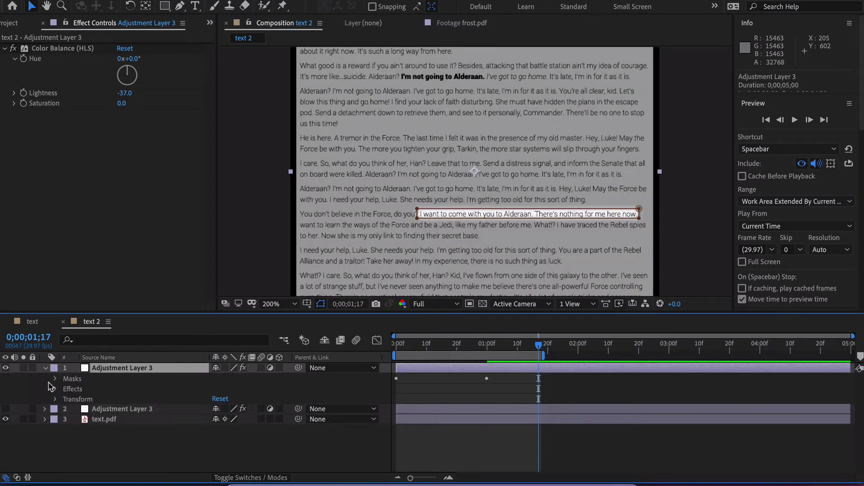
click(54, 380)
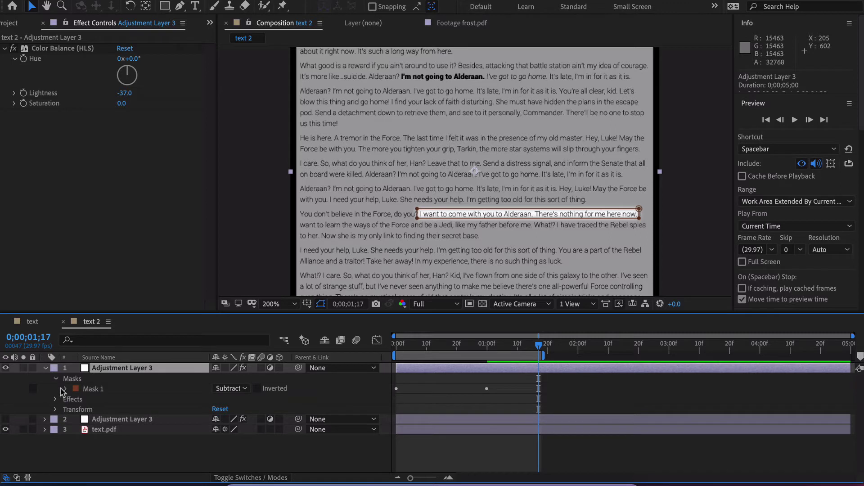
key(m)
key(m)
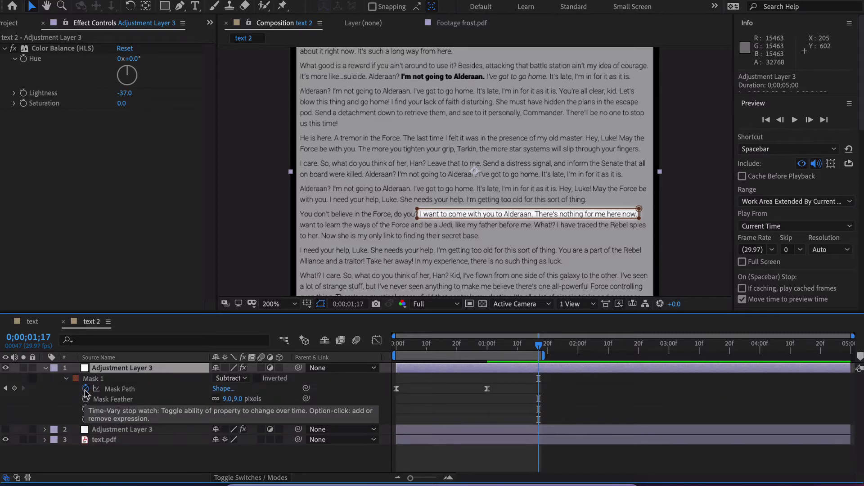
click(86, 389)
drag(484, 349, 396, 350)
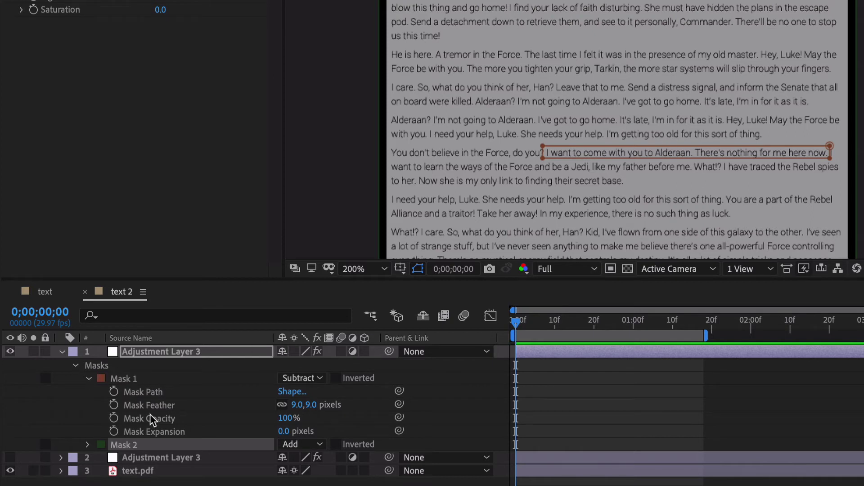
Set Mask 2's mode to Subtract
click(89, 378)
click(89, 392)
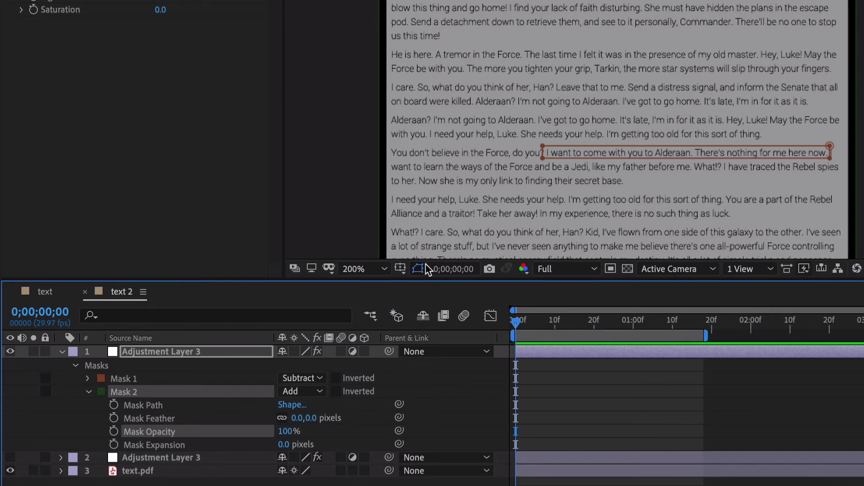
click(310, 390)
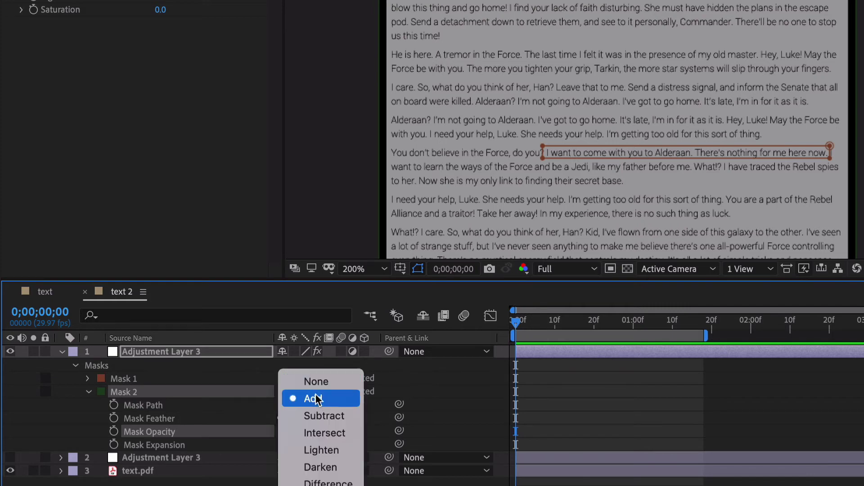
click(317, 410)
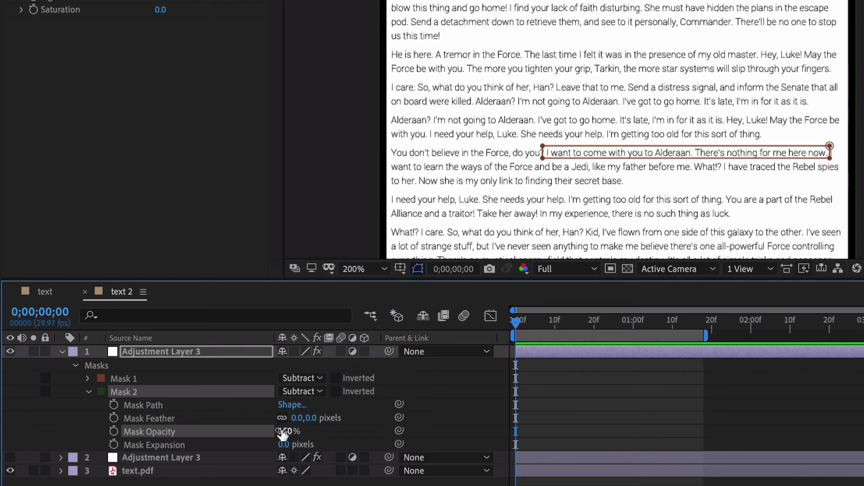
Keyframe Mask 2's opacity from 100% at 0f to 0% at 0;00;01;01
click(114, 431)
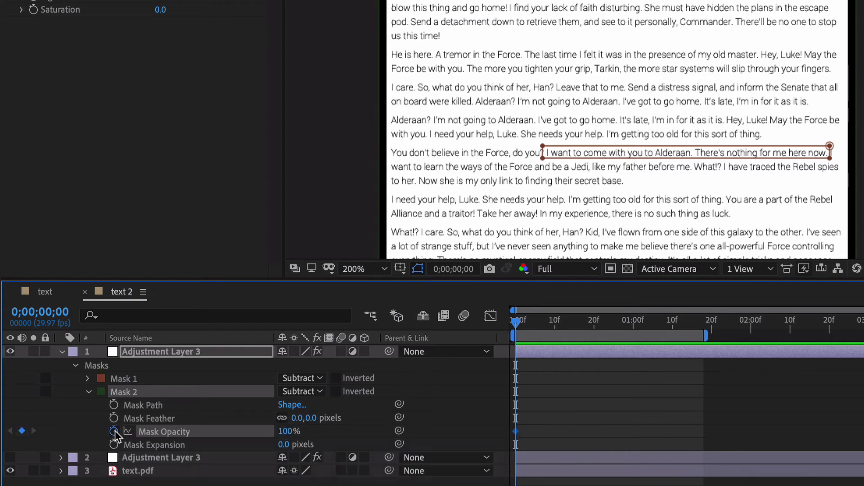
click(636, 324)
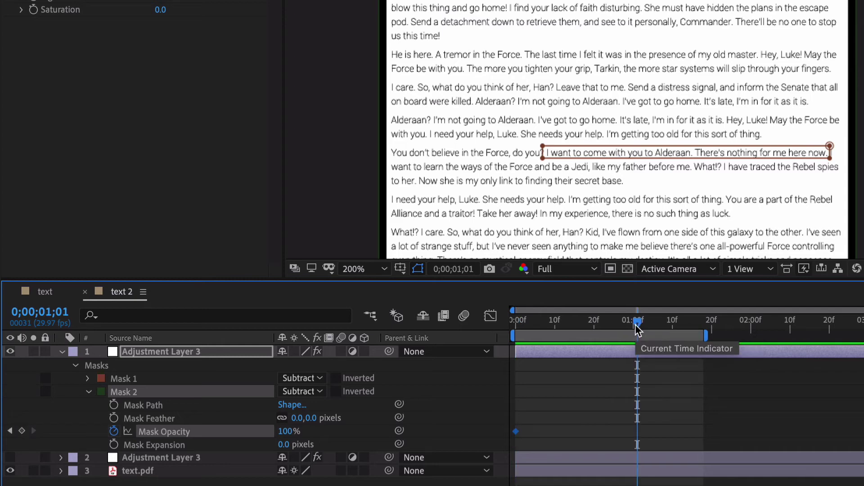
drag(288, 431, 193, 447)
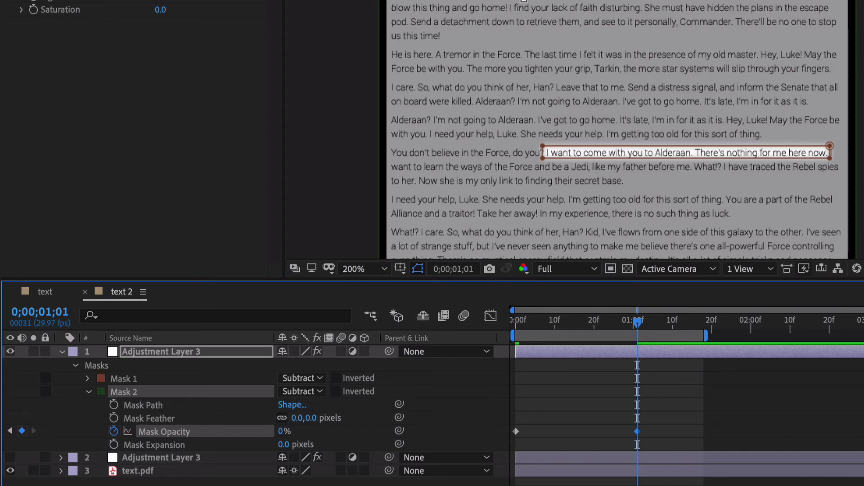
Scrub through the opacity fade at 200% zoom, then switch Mask 2 back to Add
scroll(643, 70, down, 2)
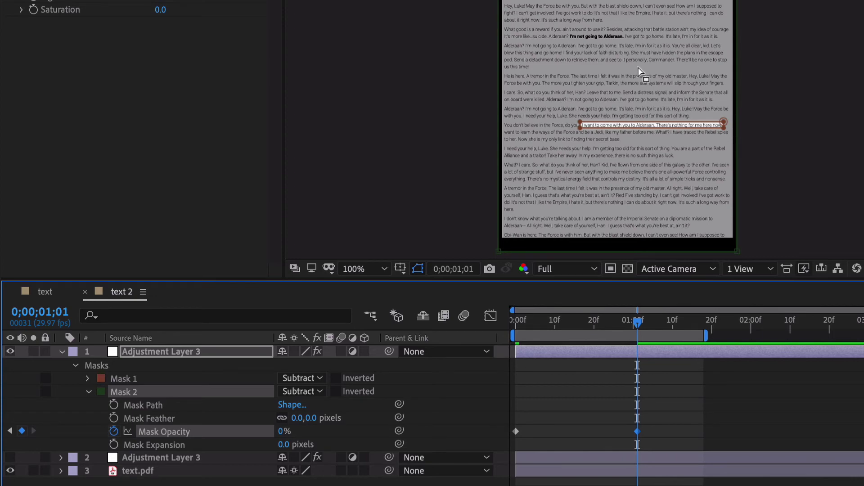
key(period)
drag(558, 320, 638, 316)
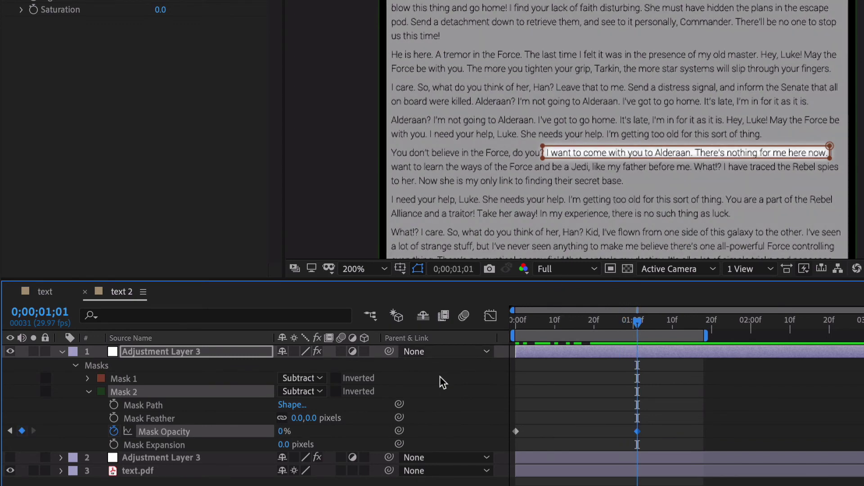
click(309, 394)
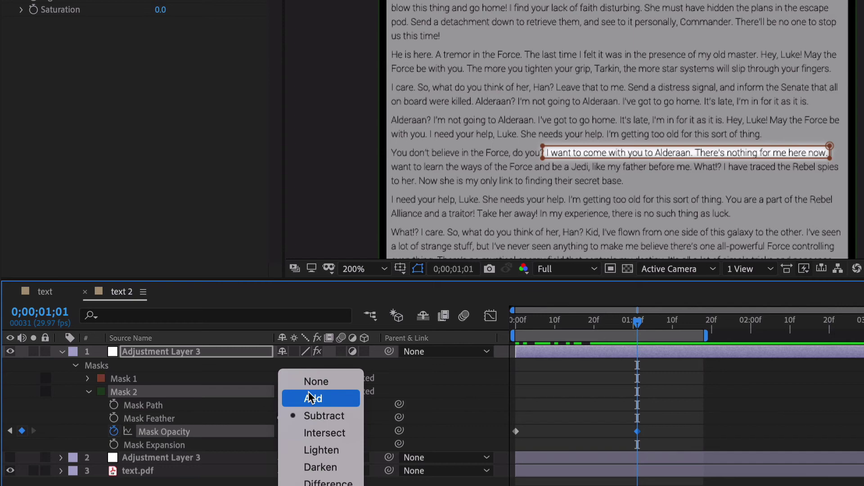
click(310, 398)
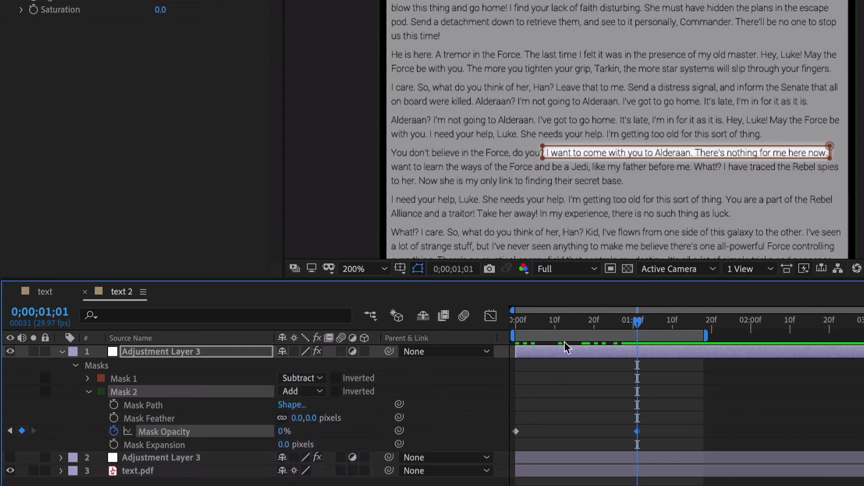
drag(565, 321, 476, 336)
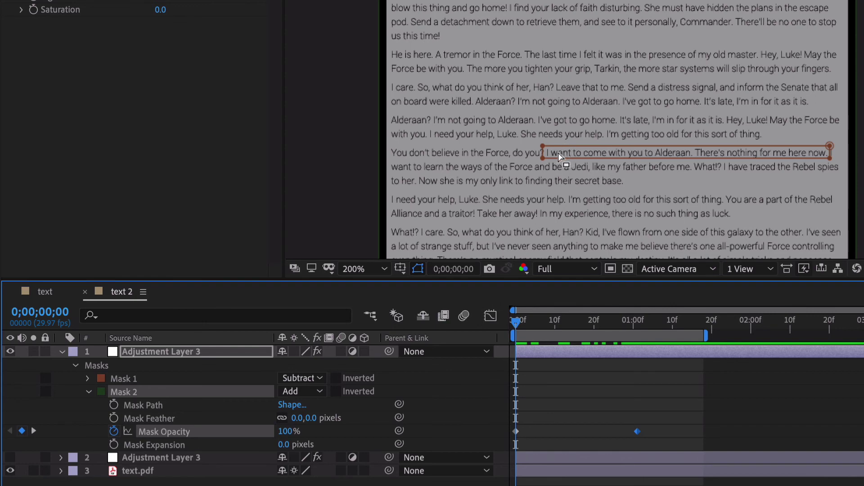
Scrub to the second opacity keyframe and stop the looping RAM preview of the highlight
click(601, 325)
drag(602, 327, 628, 328)
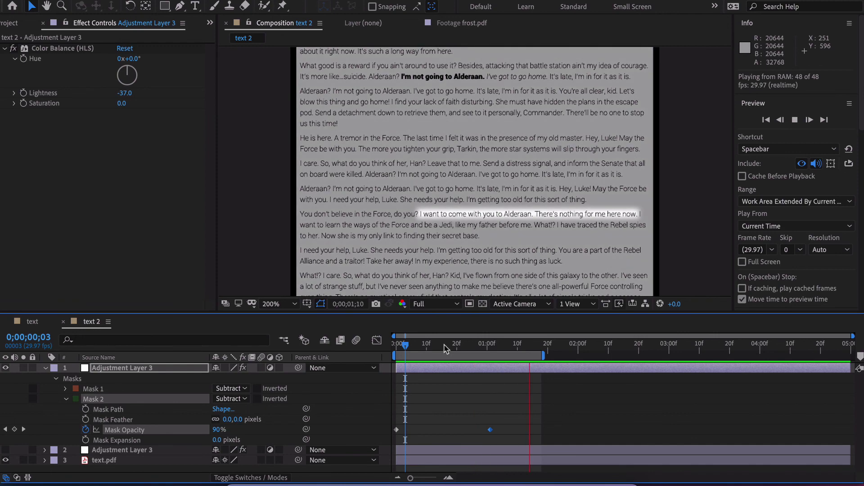
key(space)
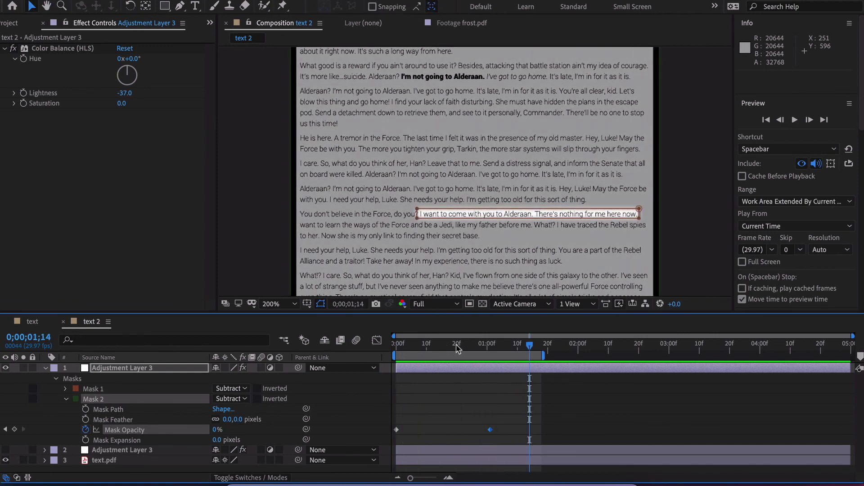